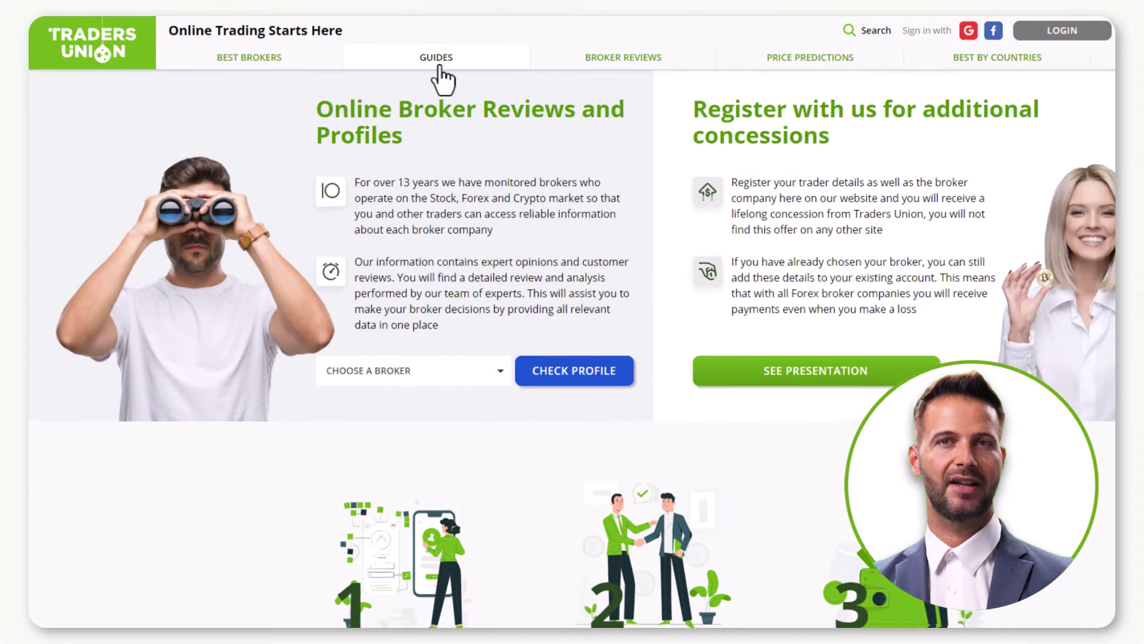
Open Traders Union's Forex Brokers List and scroll the 2024 ranking table down to AvaTrade.
mouse_move(381, 55)
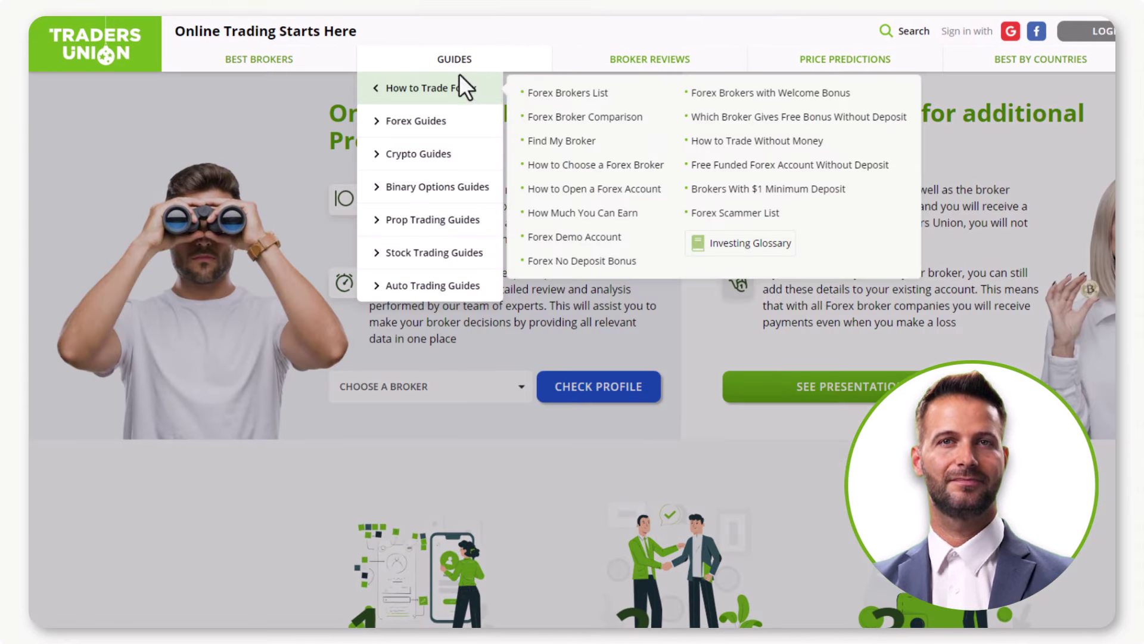
click(553, 93)
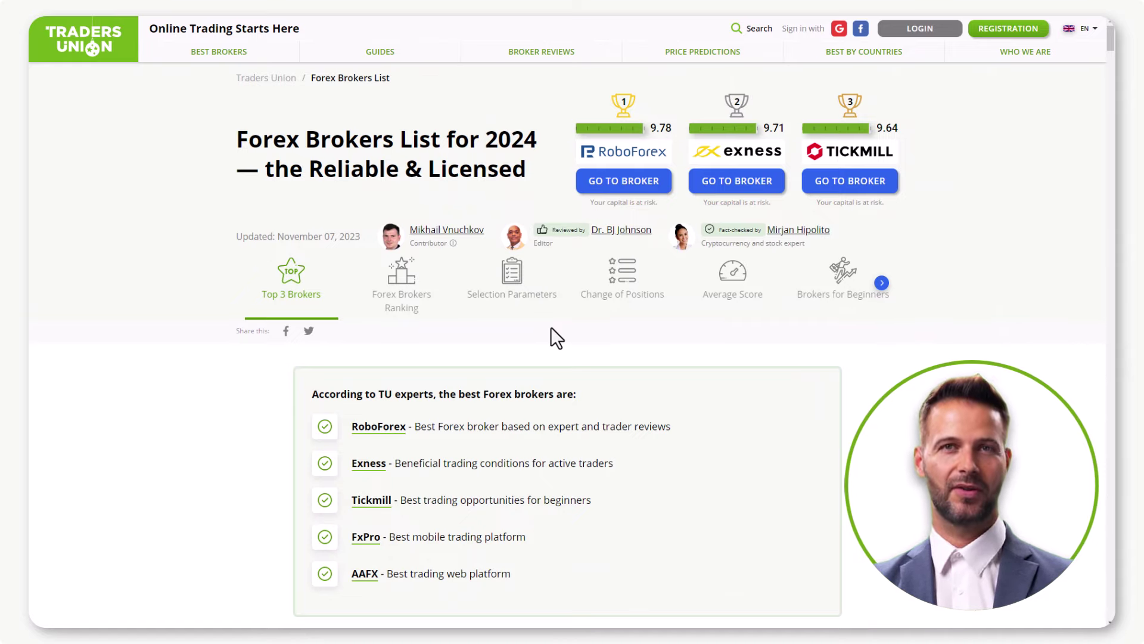
scroll(550, 326, down, 3)
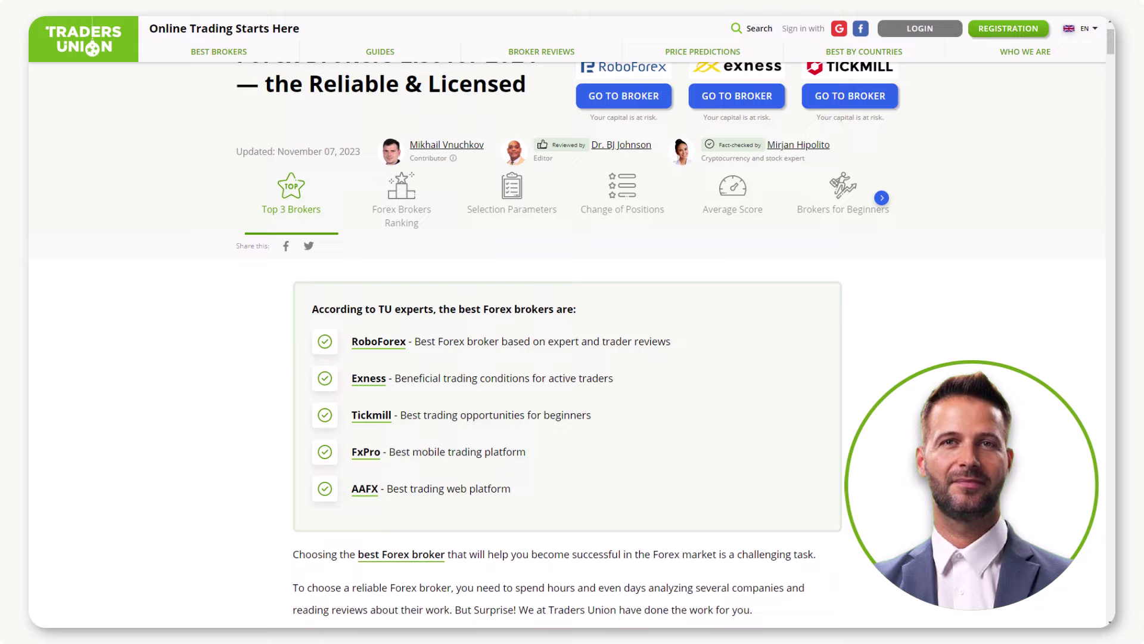
scroll(568, 333, down, 7)
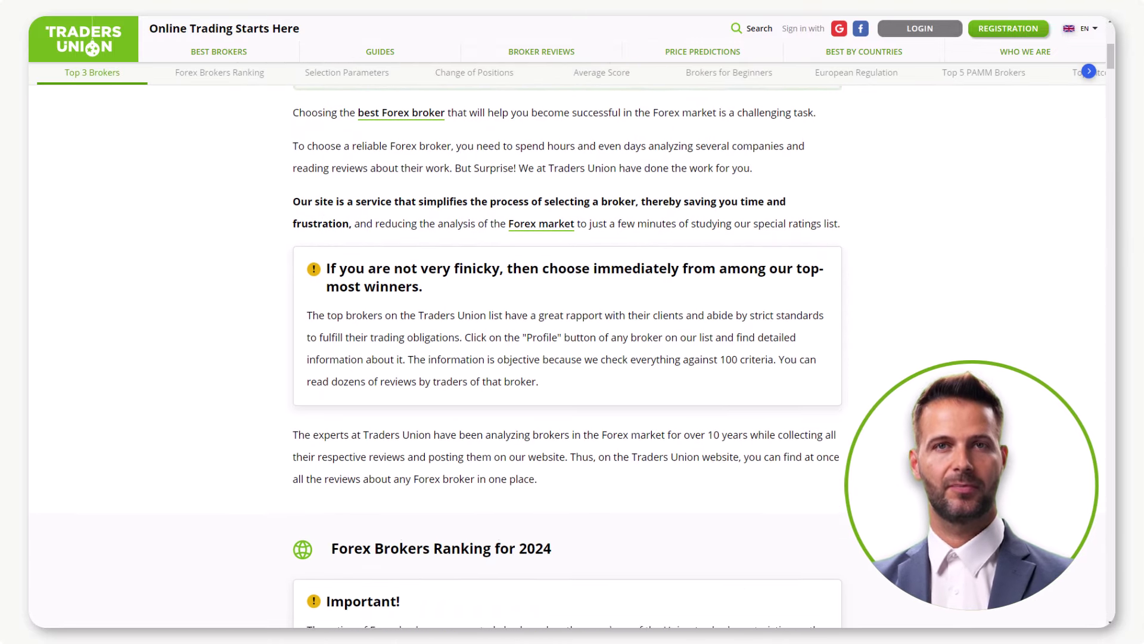
scroll(568, 334, down, 5)
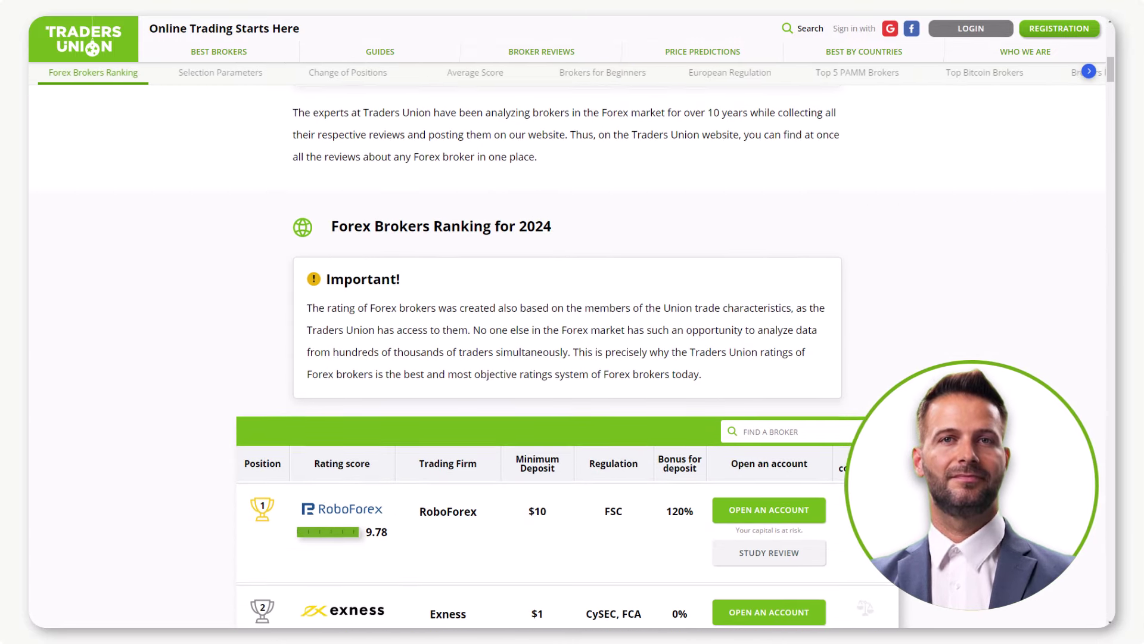
scroll(569, 334, down, 4)
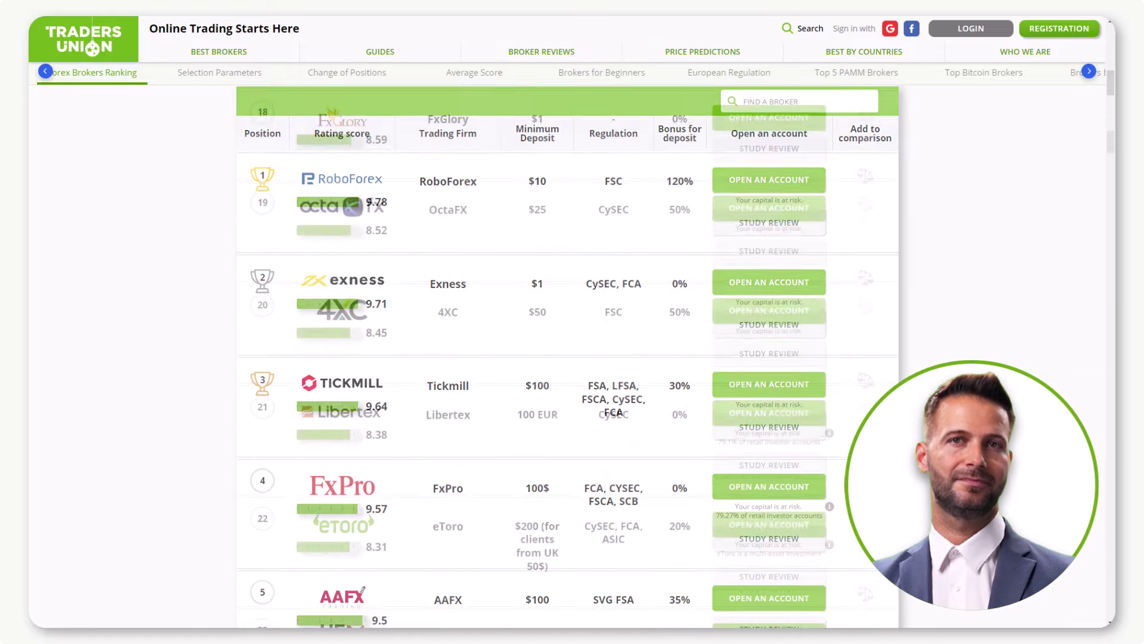
scroll(568, 334, down, 6)
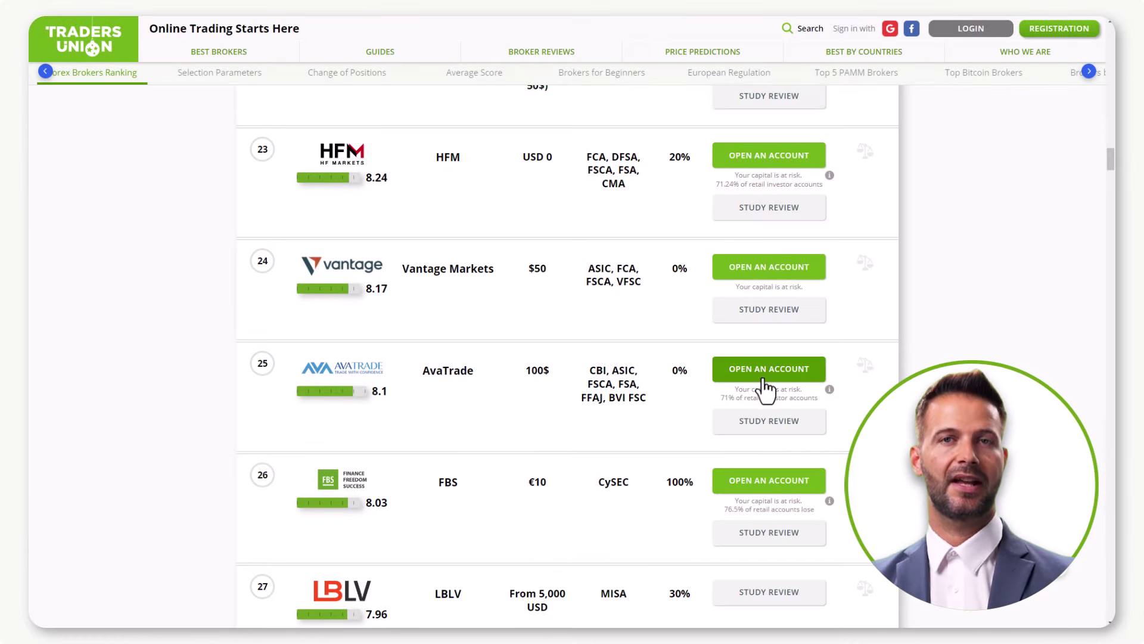
Start an AvaTrade account, accept the newsletter and terms checkboxes, and create the real account.
click(763, 377)
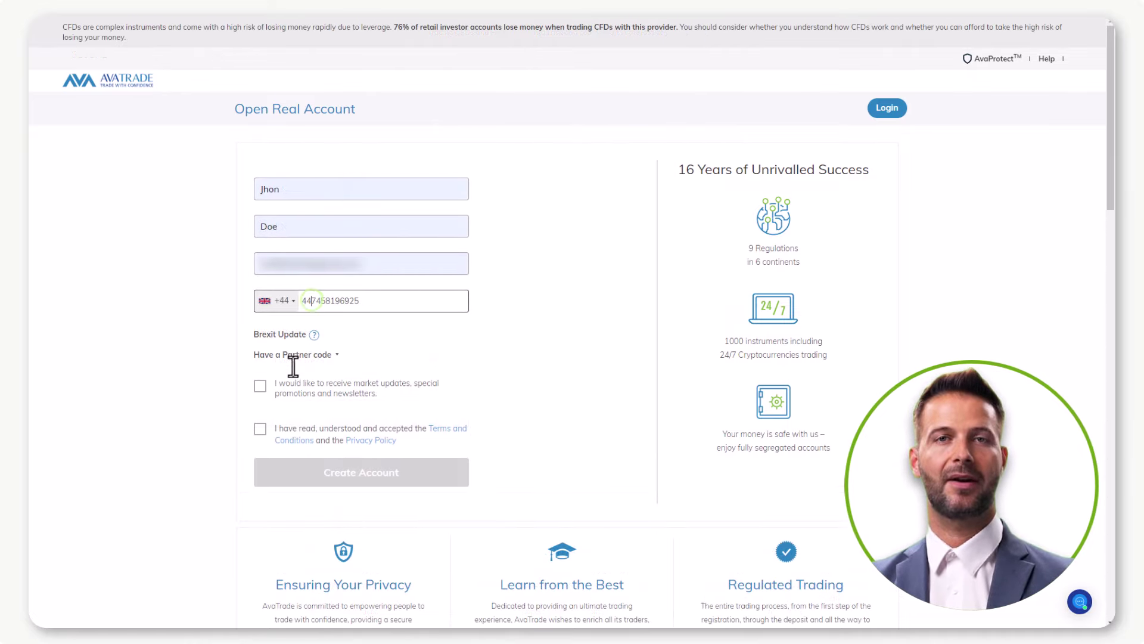
click(259, 386)
click(261, 429)
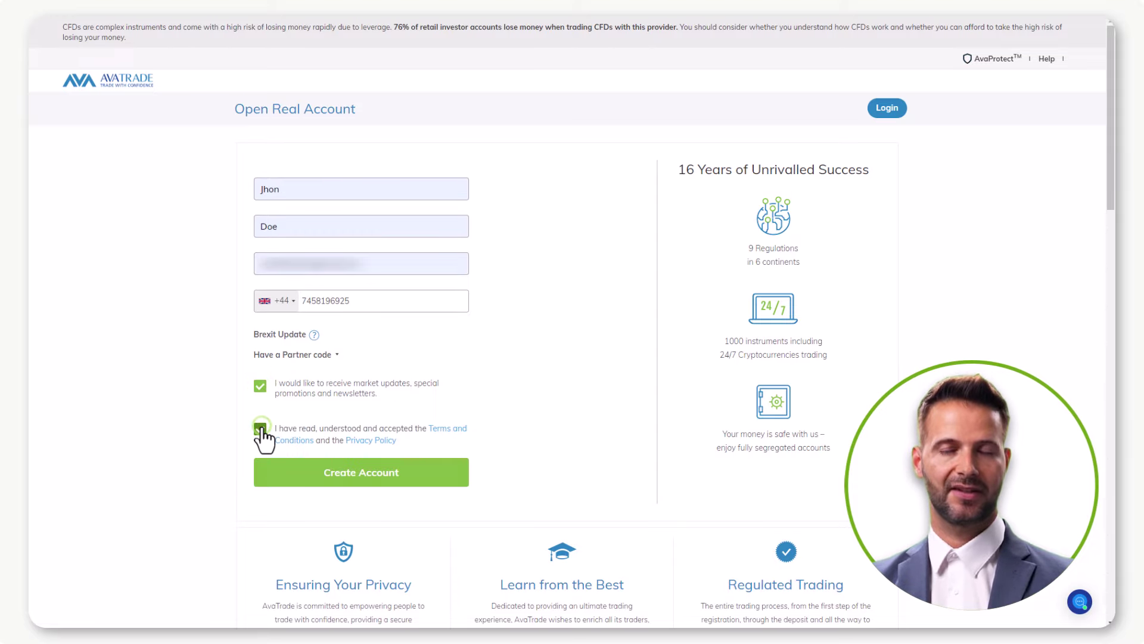
click(352, 478)
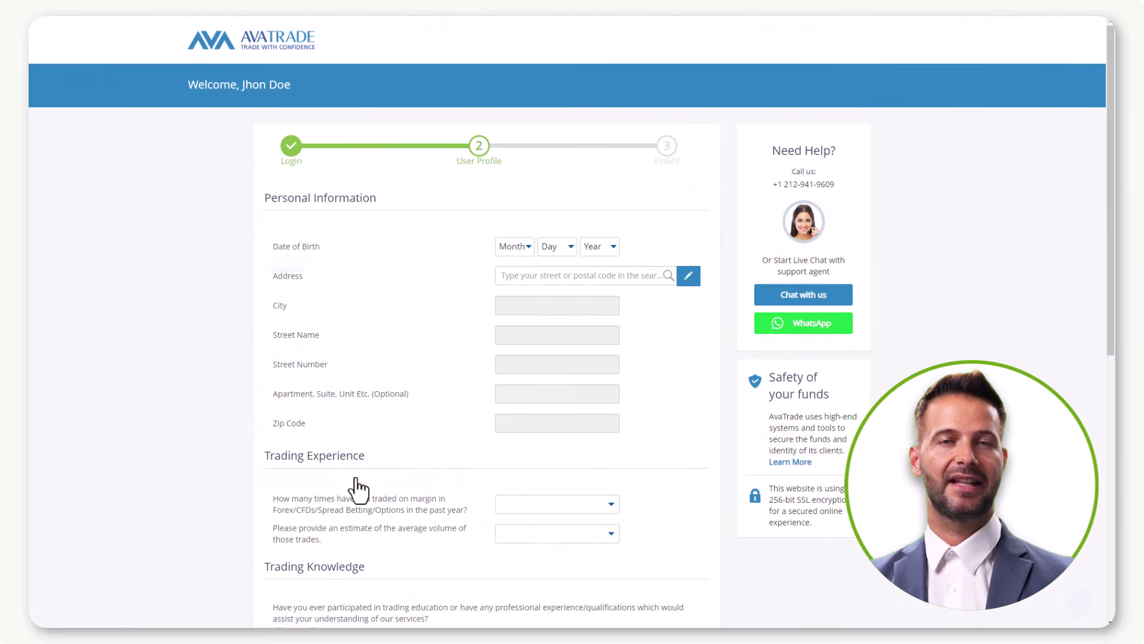
Fill in birth date and address, then set trading experience to 1-10 trades and 1,000-24,999 volume.
click(524, 249)
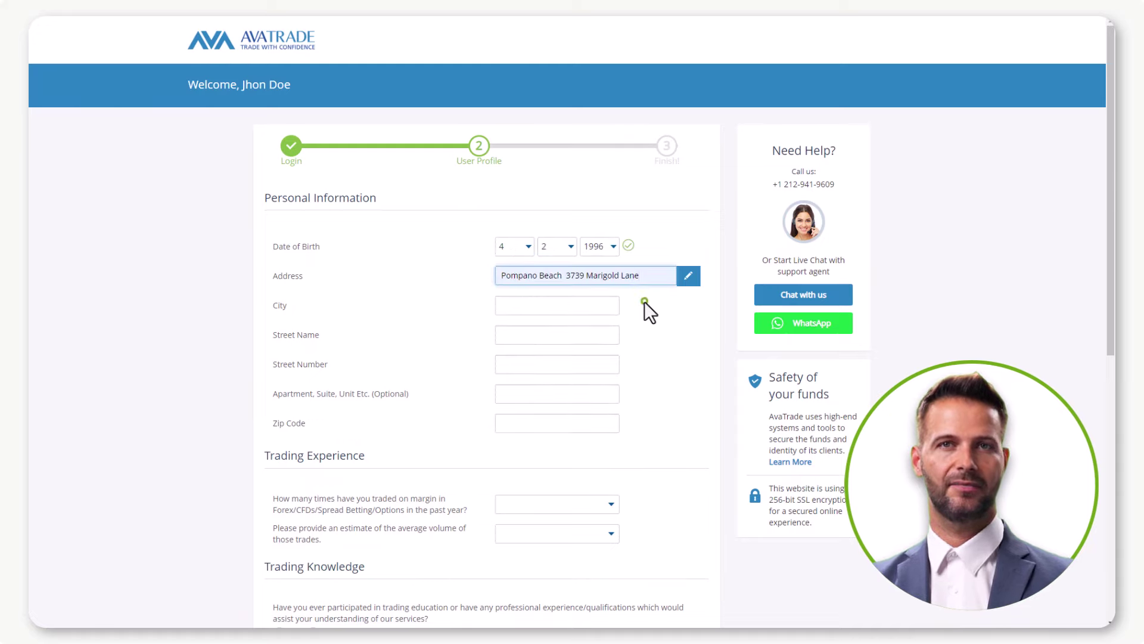
click(644, 301)
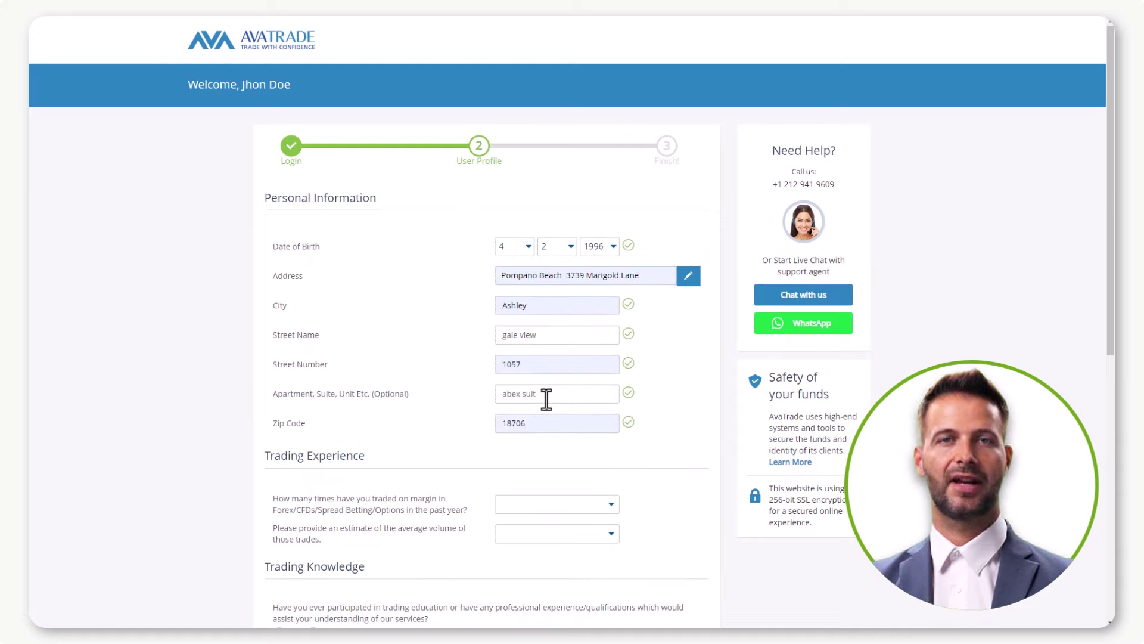
click(555, 504)
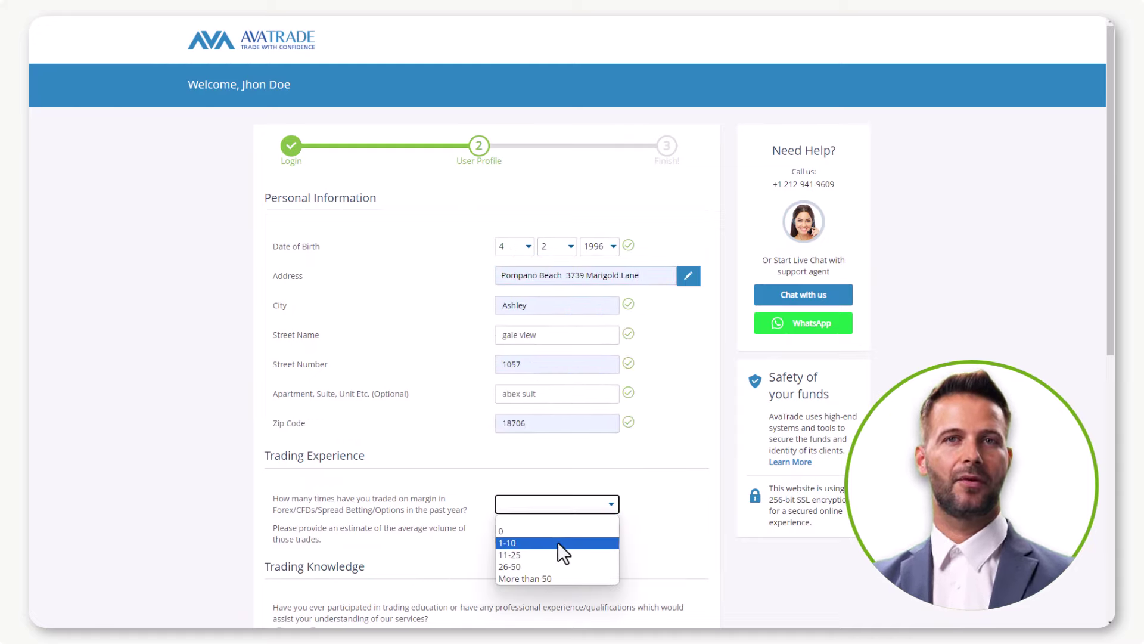
click(558, 542)
click(556, 534)
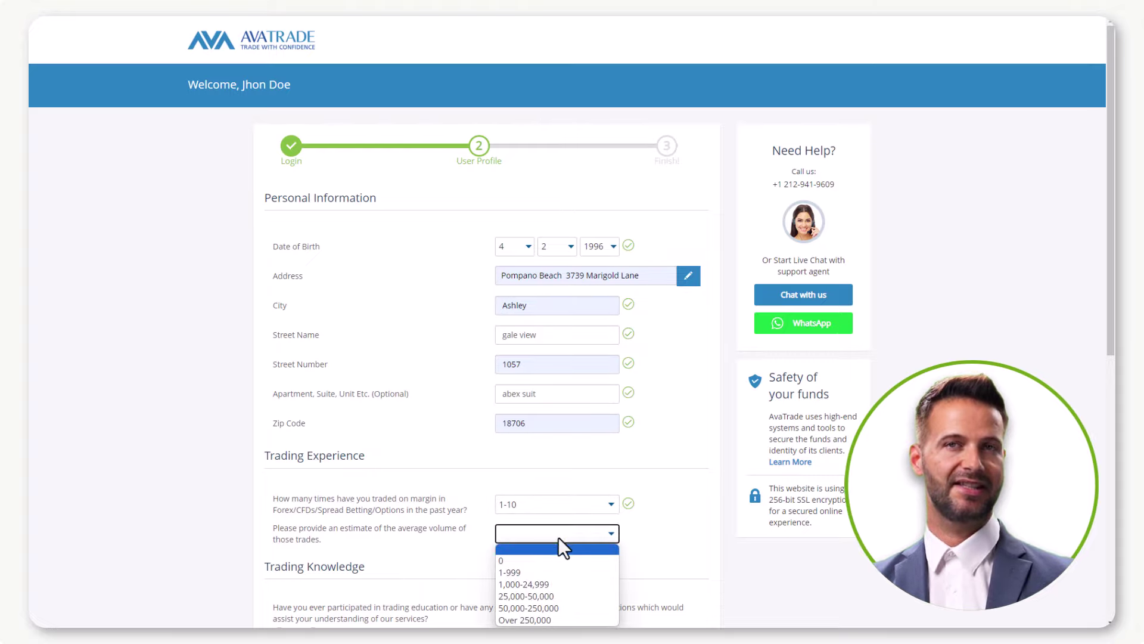
click(554, 584)
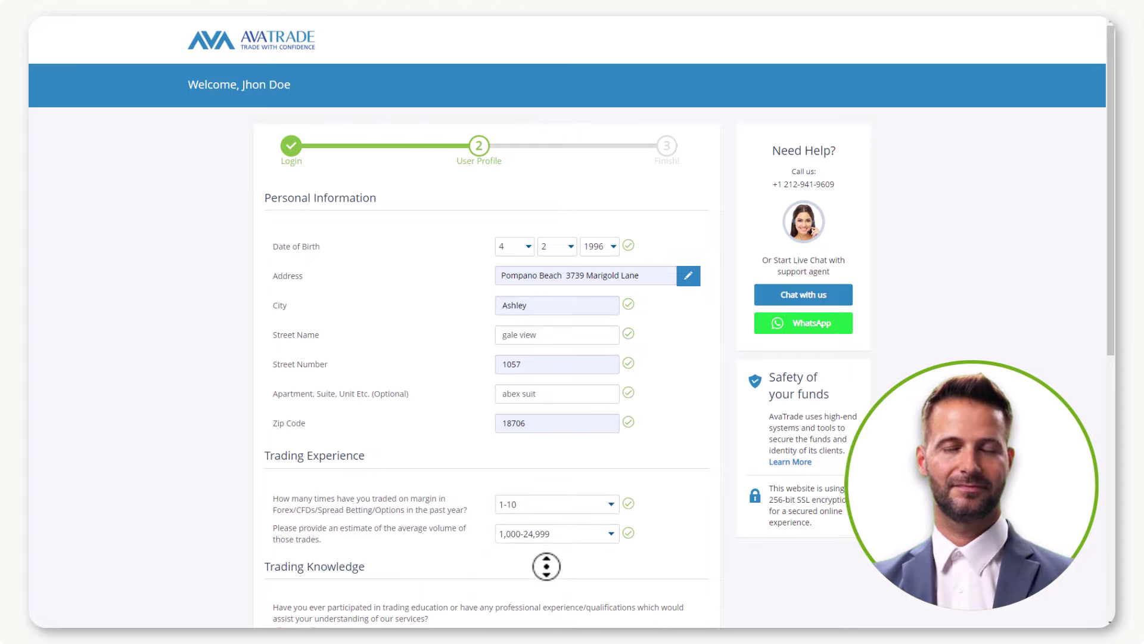
Answer Yes to prior trading education, answer the leverage question, and paste the account password.
scroll(546, 563, down, 3)
scroll(548, 594, down, 5)
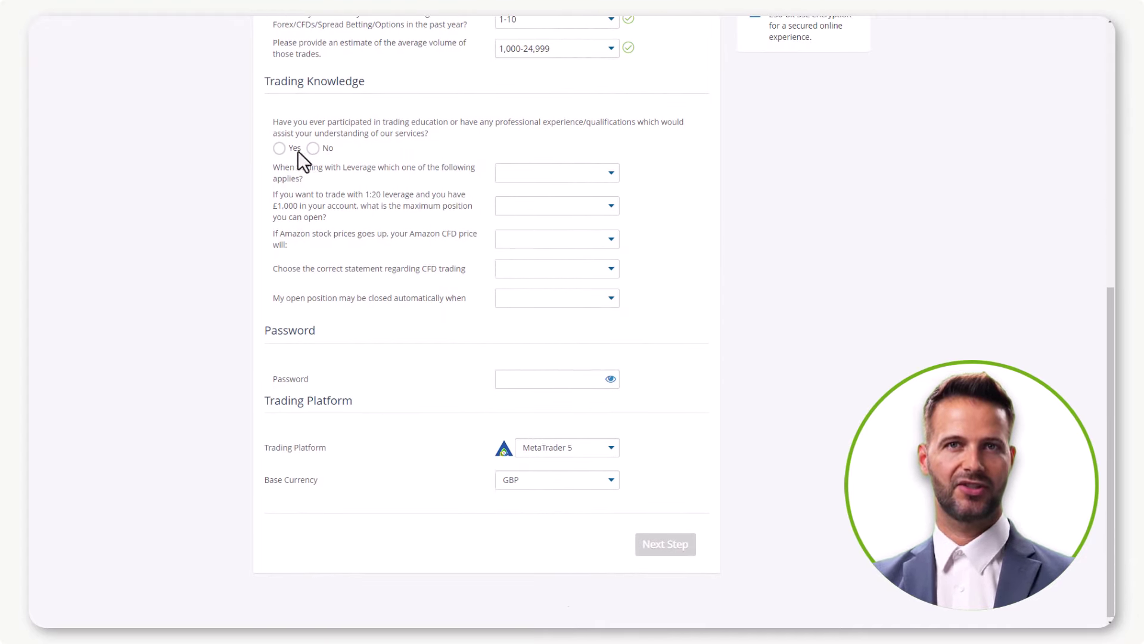
click(280, 148)
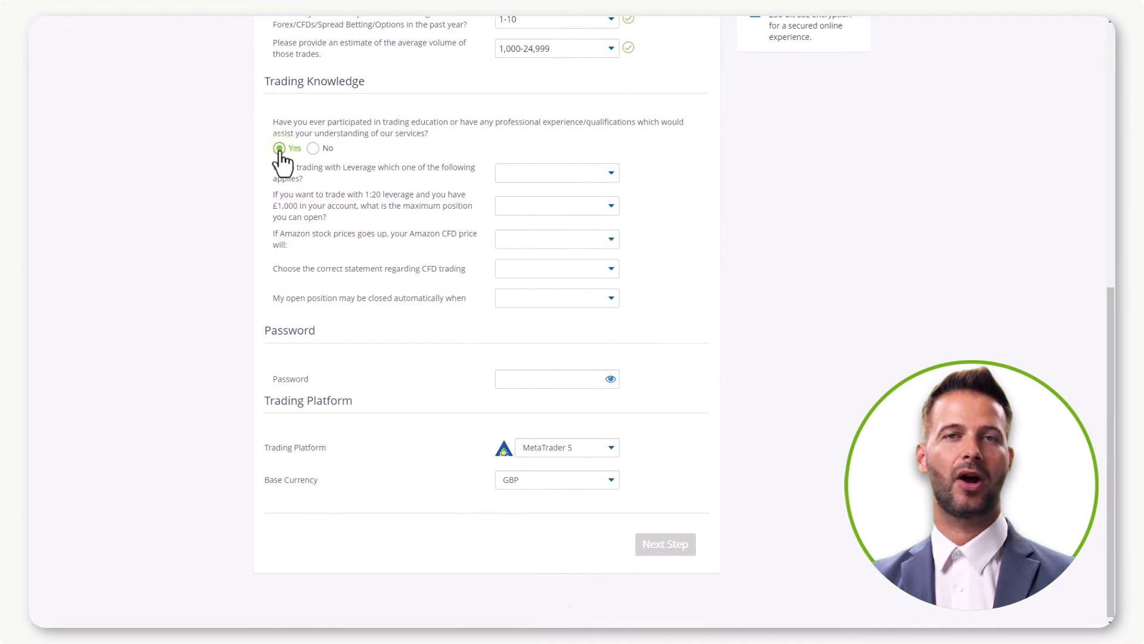
click(598, 174)
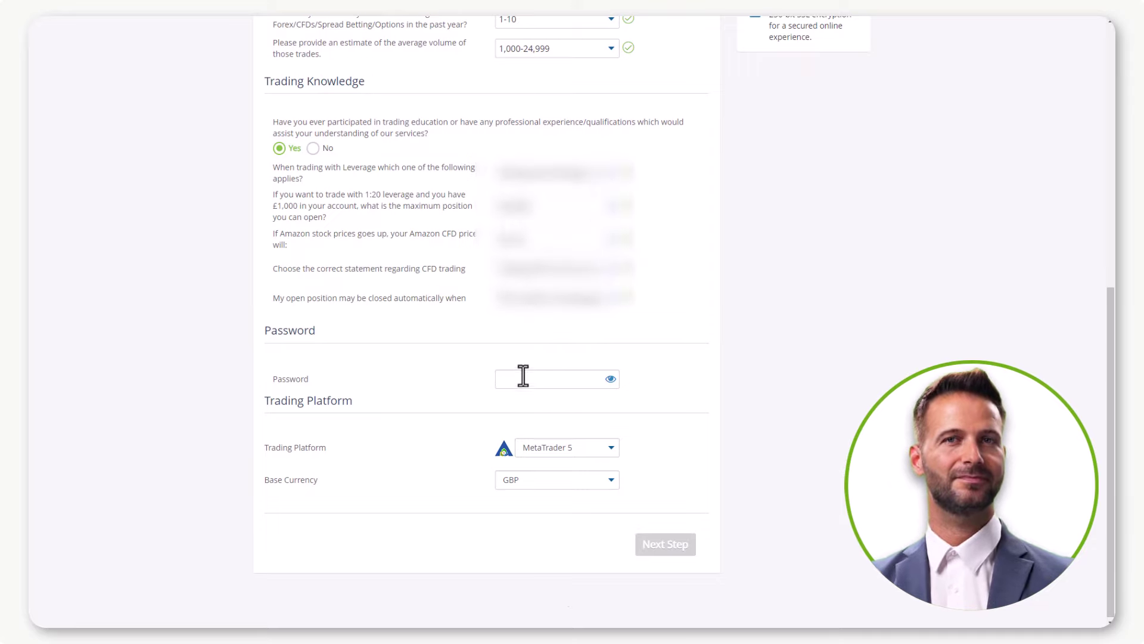
click(524, 379)
key(ctrl+v)
Choose MetaTrader 5 as the platform and USD as the base currency.
click(573, 512)
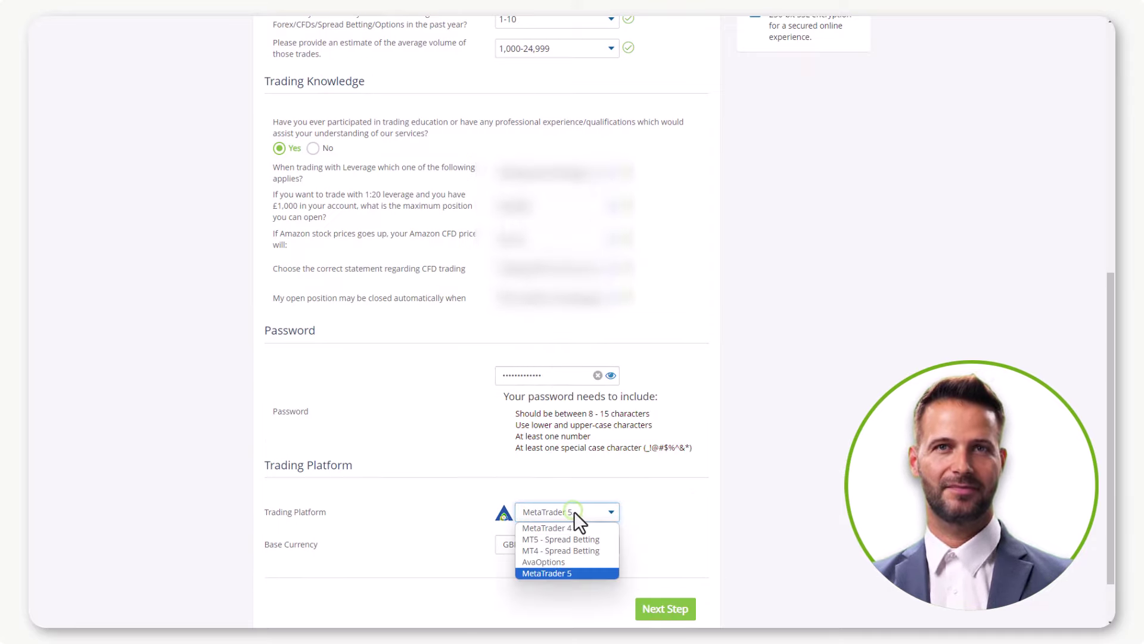
click(573, 572)
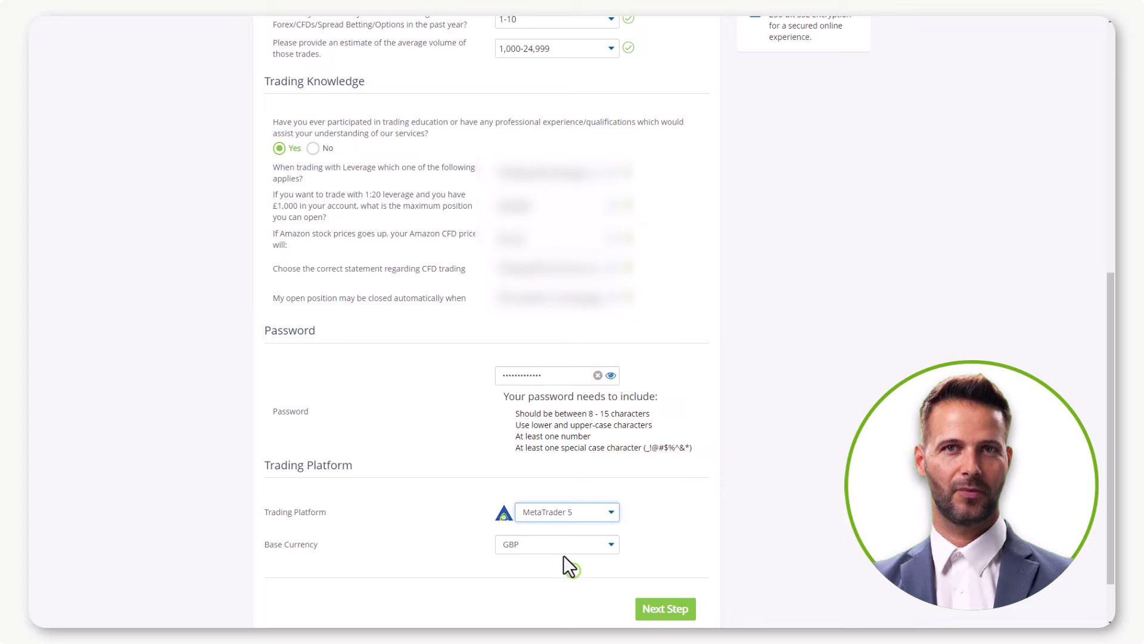
click(560, 548)
click(559, 559)
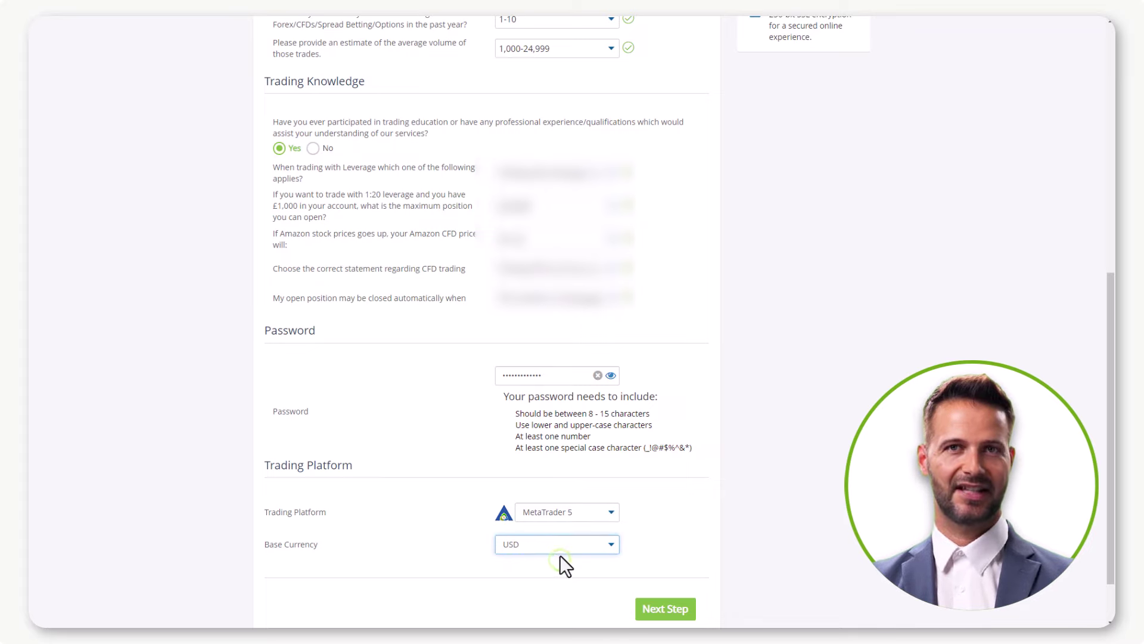
Set occupation to Accountancy, income 100,000+, savings 100,000-499,999 and yearly investment 25,000-50,000.
click(662, 610)
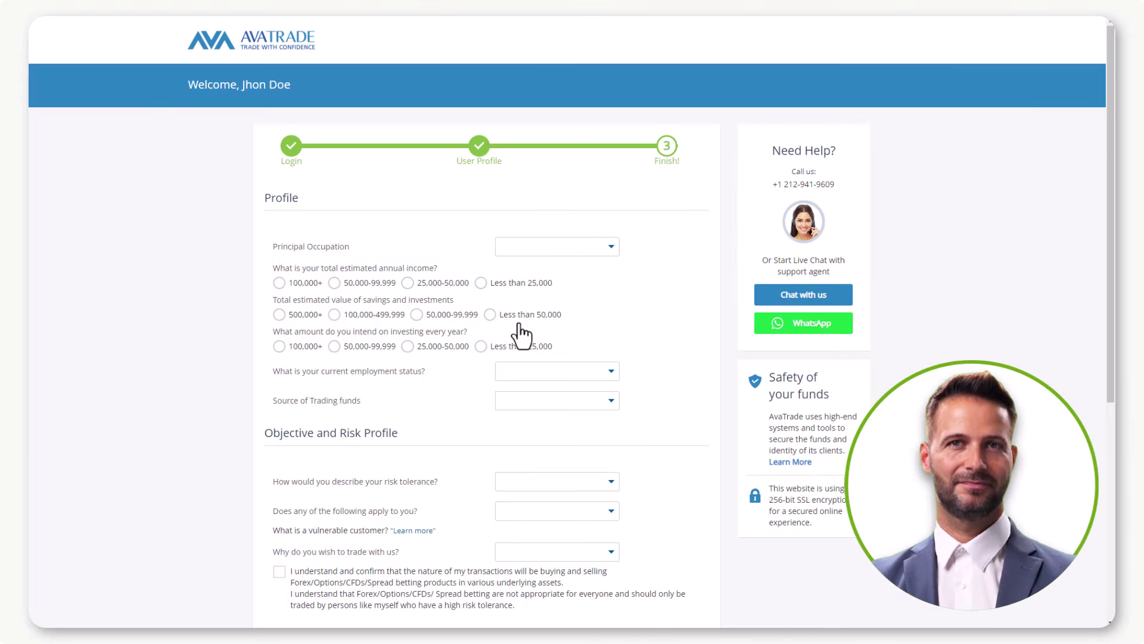
click(576, 246)
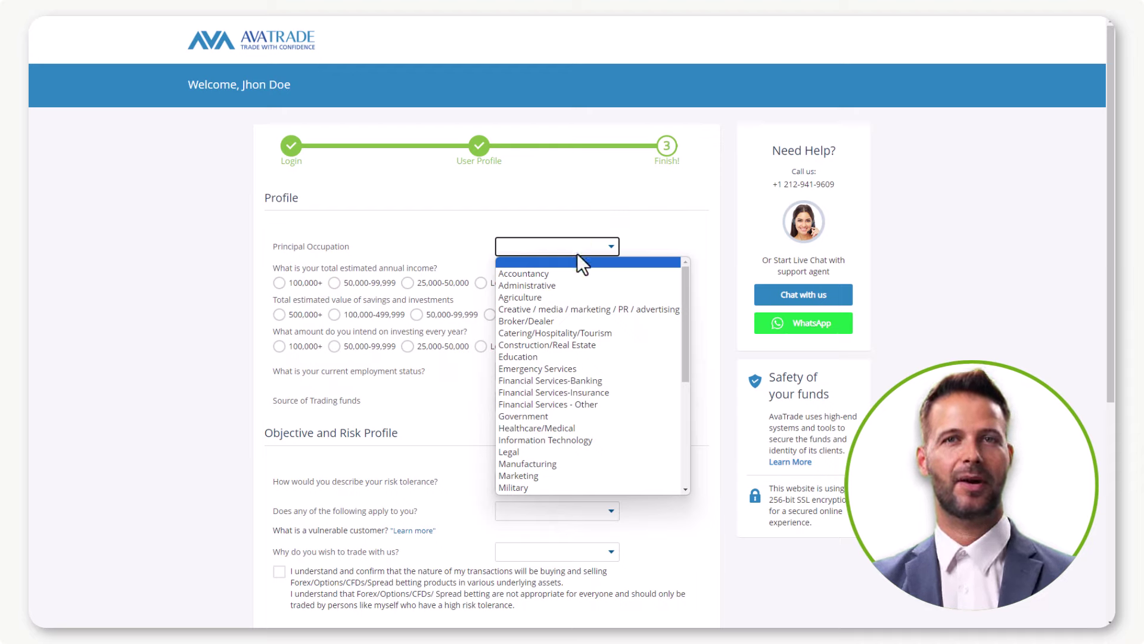
click(581, 274)
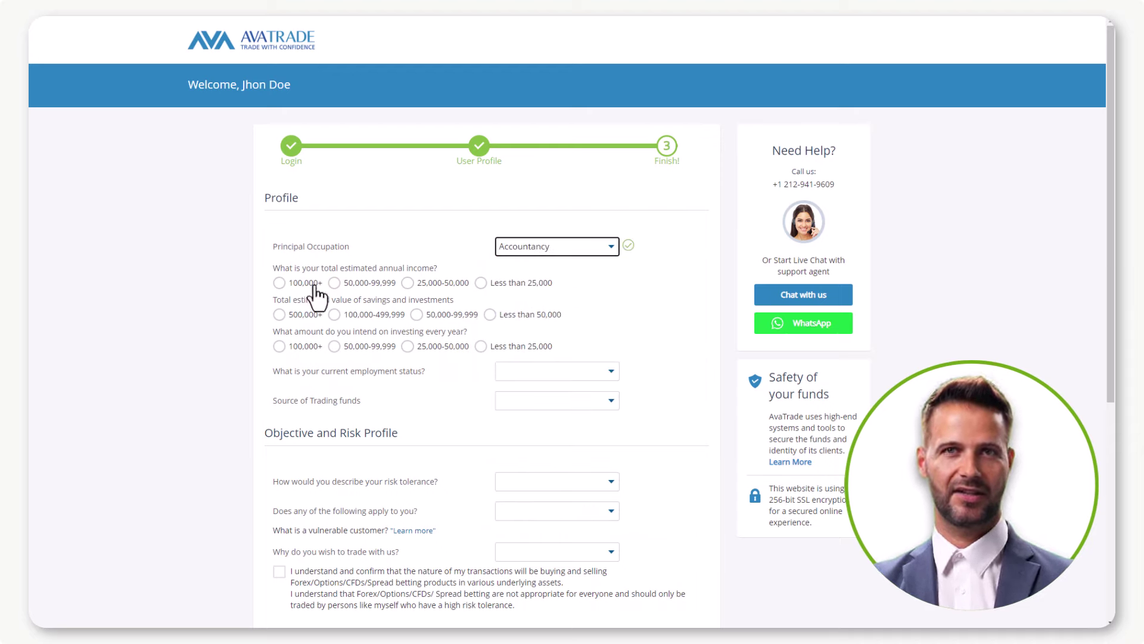
click(280, 283)
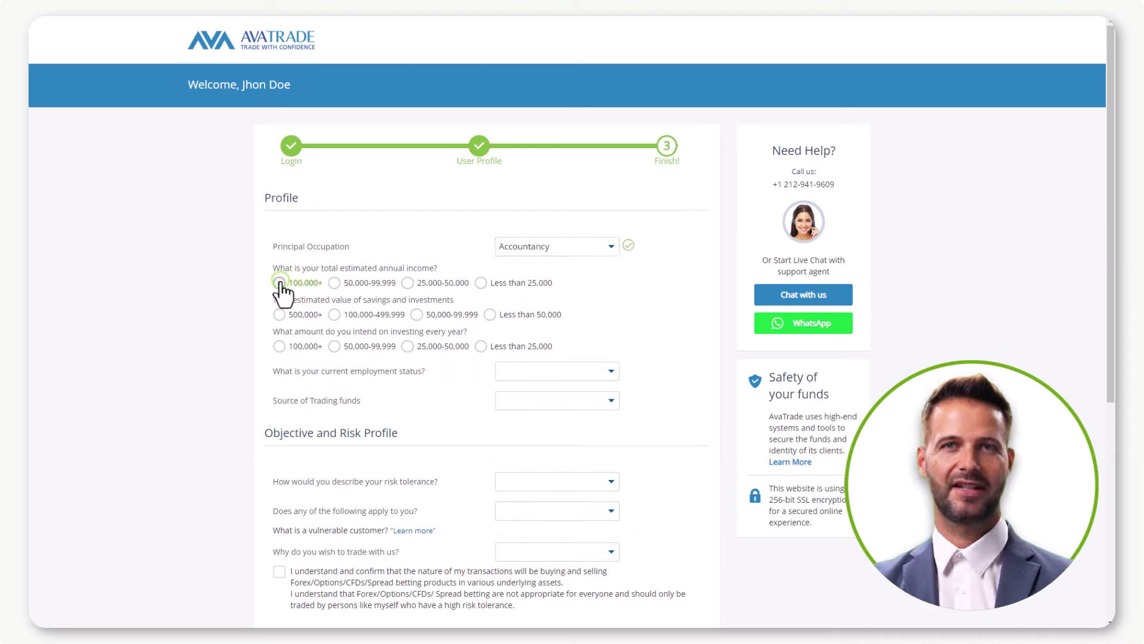
click(335, 314)
click(408, 346)
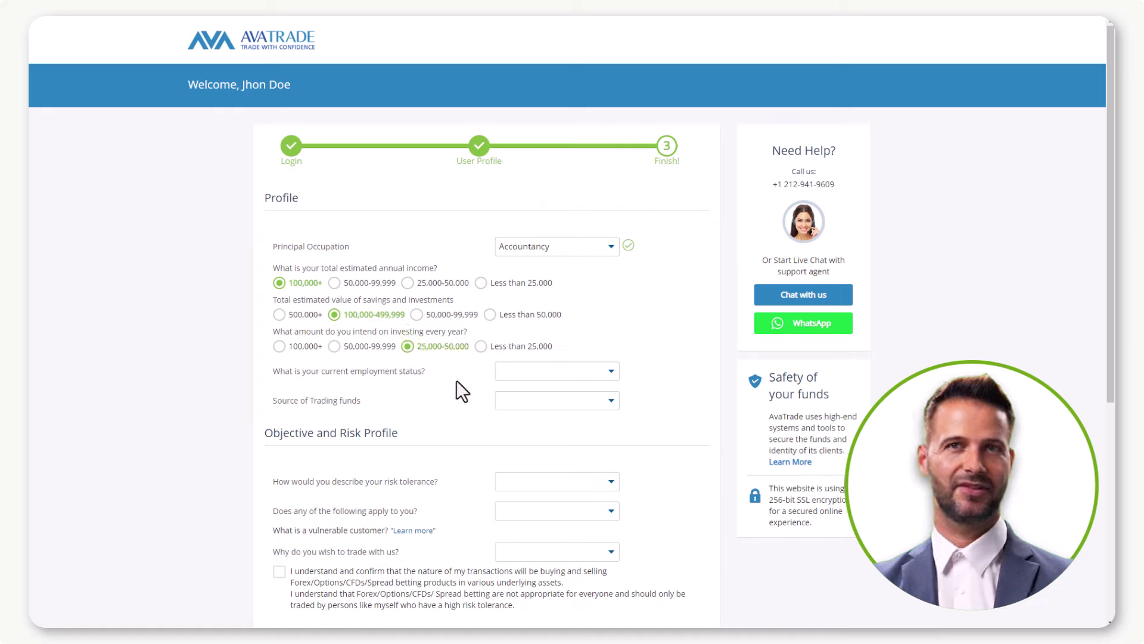
Set employment status to Self-Employed, funds source to Savings, and low risk tolerance.
click(519, 371)
click(535, 410)
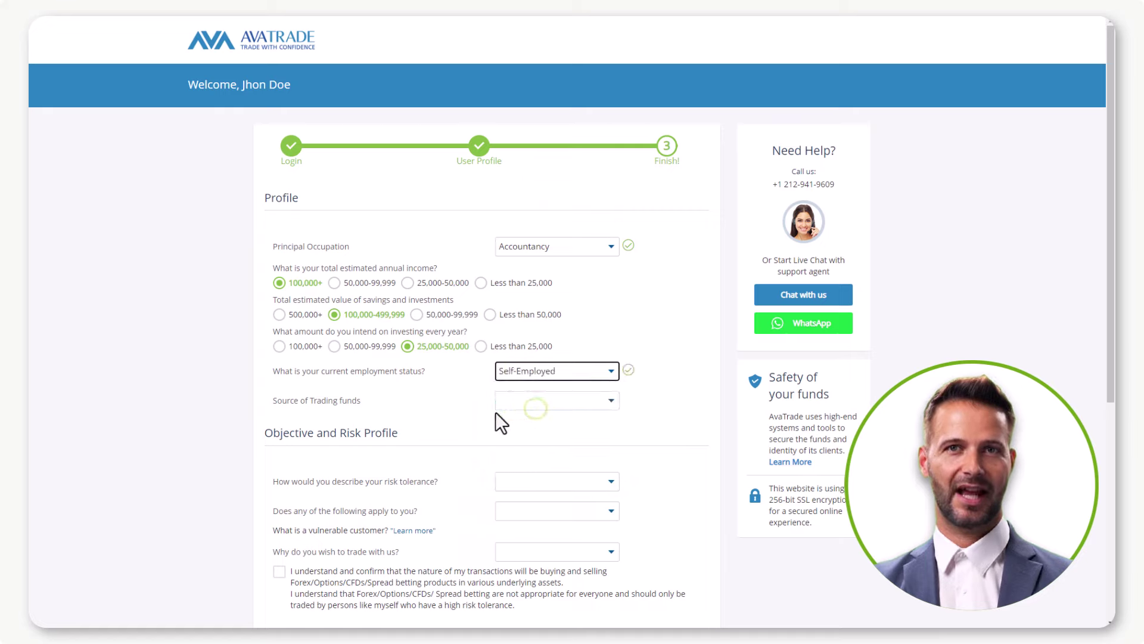
click(525, 404)
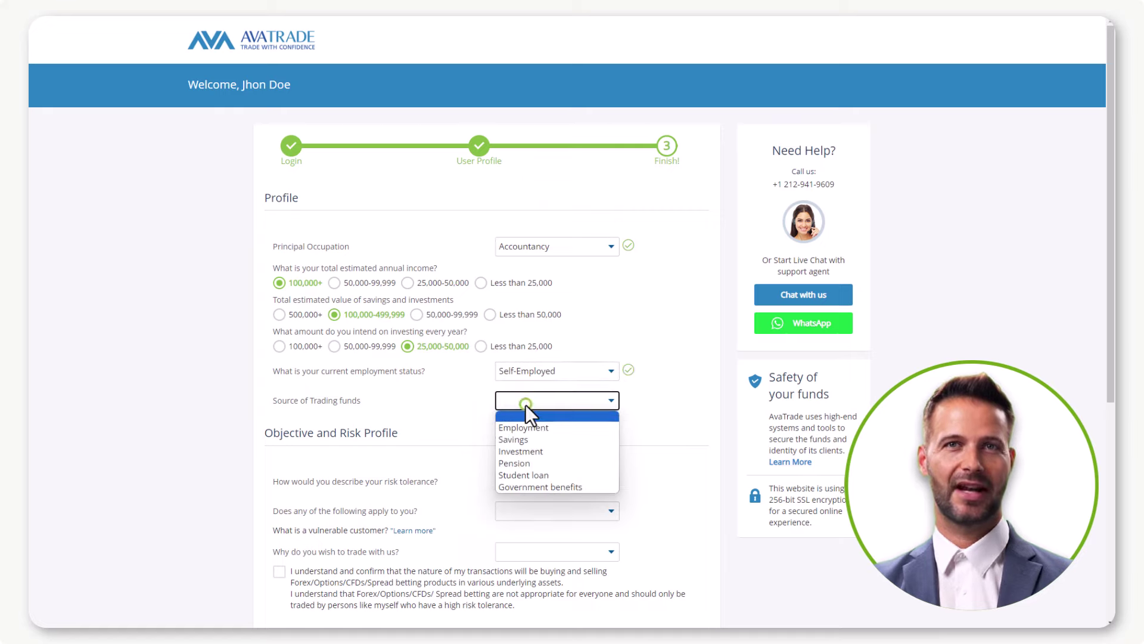
click(537, 440)
click(567, 483)
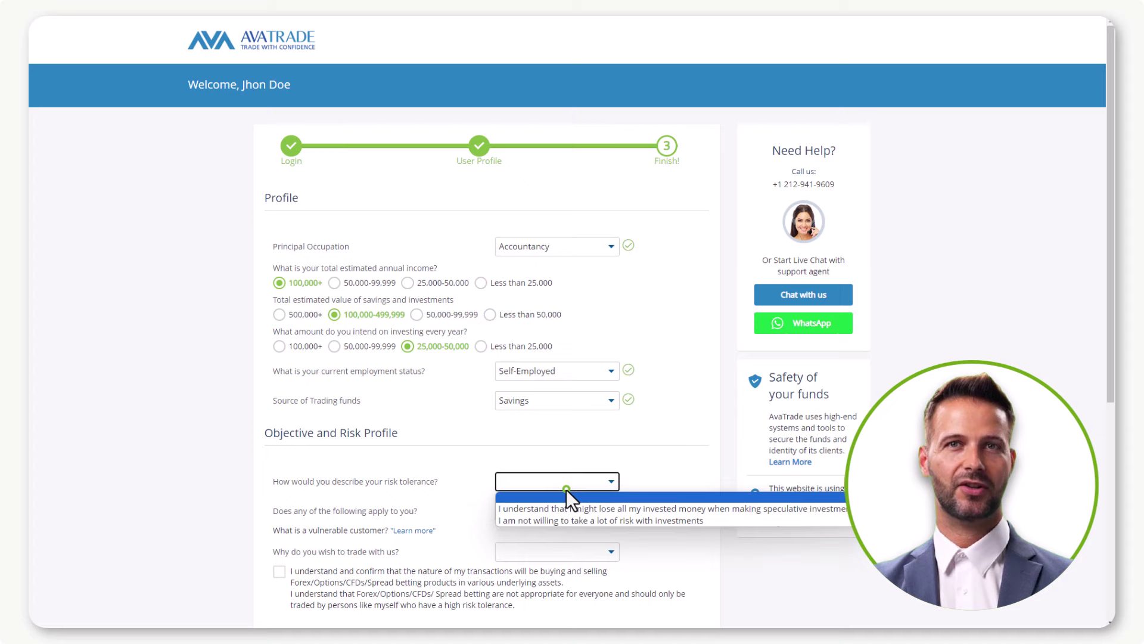
click(585, 521)
State employment by a brokerage firm and choose Capital preservation as the trading reason.
click(537, 510)
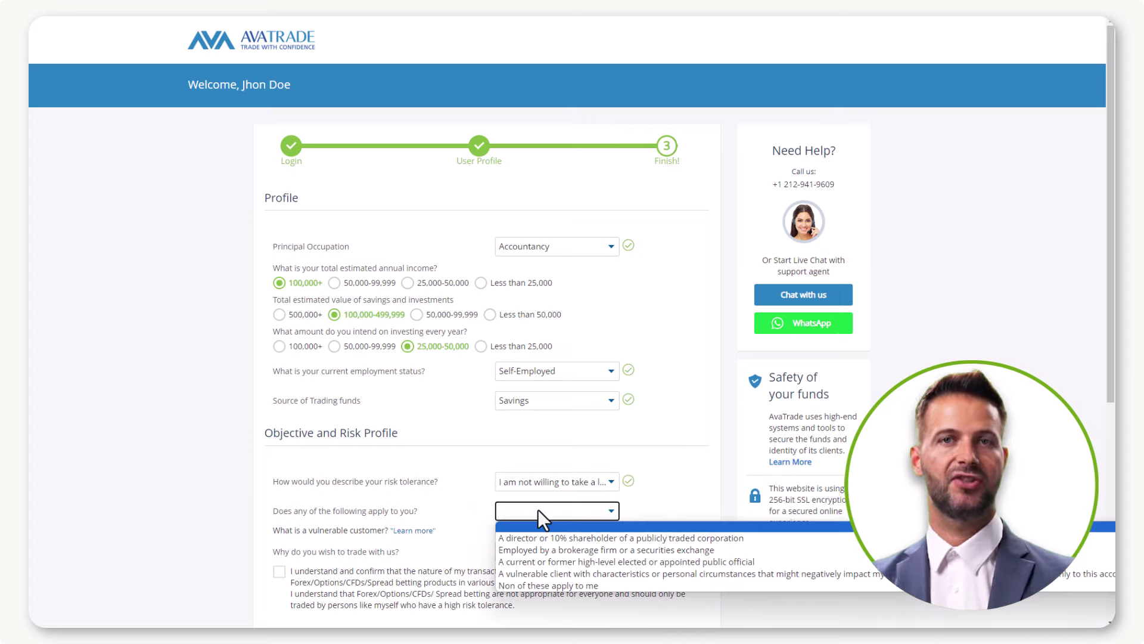
click(574, 553)
click(537, 550)
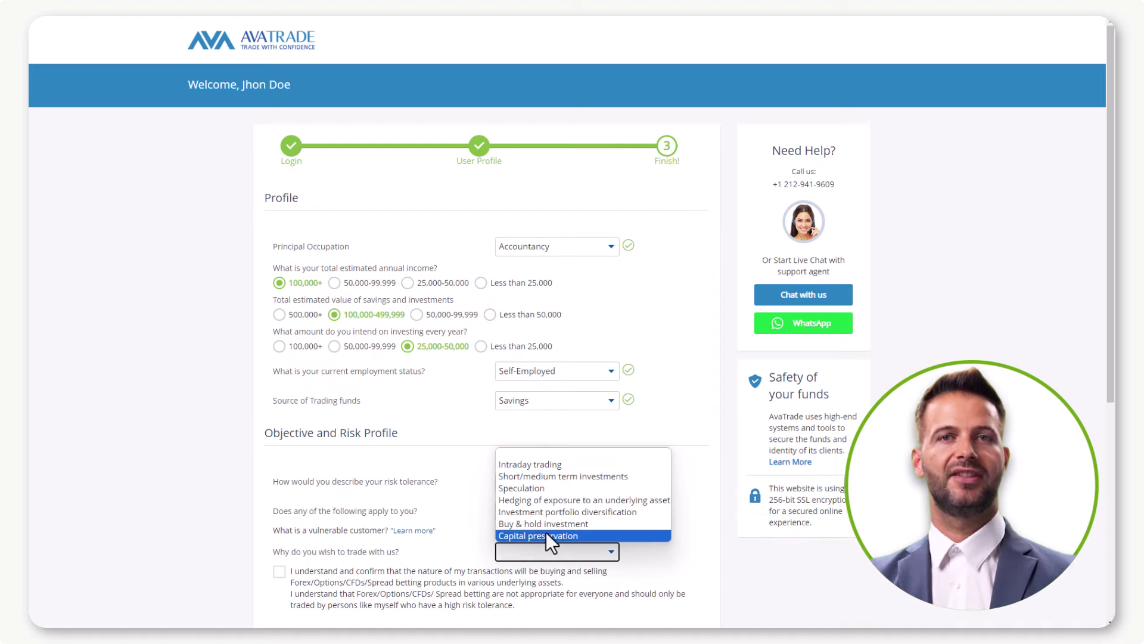
click(551, 535)
scroll(551, 535, down, 3)
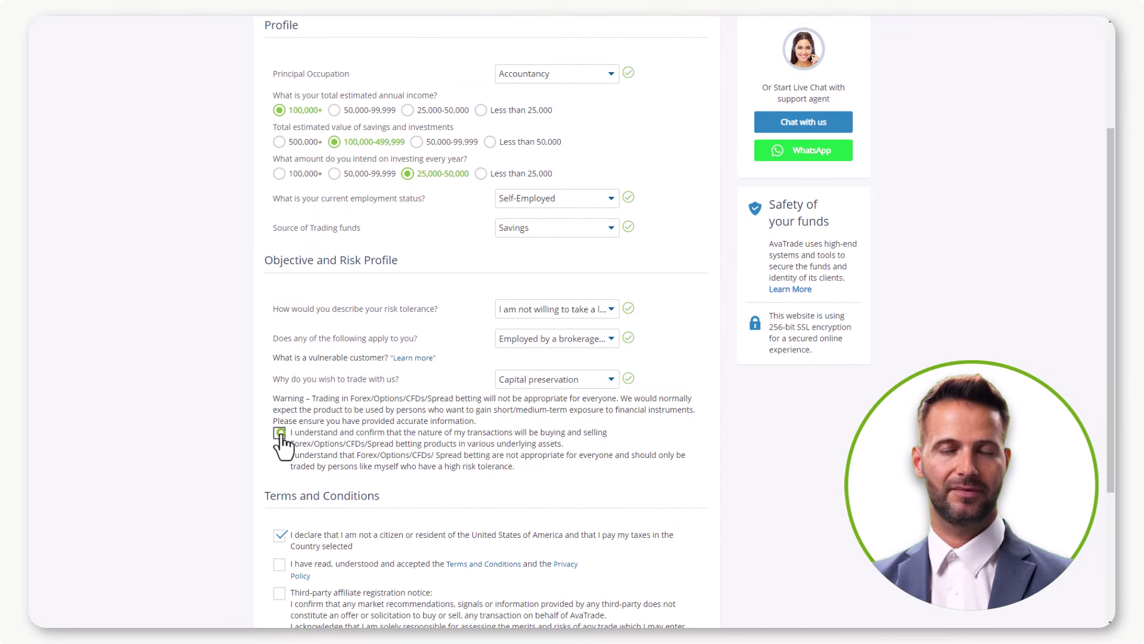
Tick the risk warning, Terms and Conditions, third-party notice and WhatsApp opt-in boxes, then submit the profile.
click(279, 433)
scroll(451, 462, down, 3)
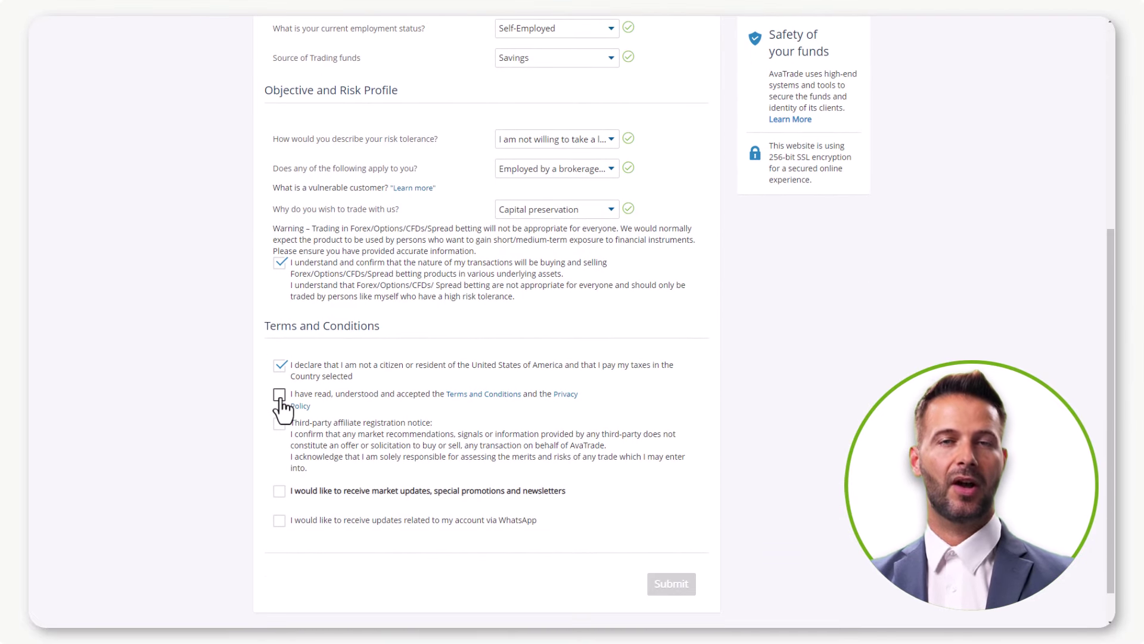
click(279, 396)
click(280, 424)
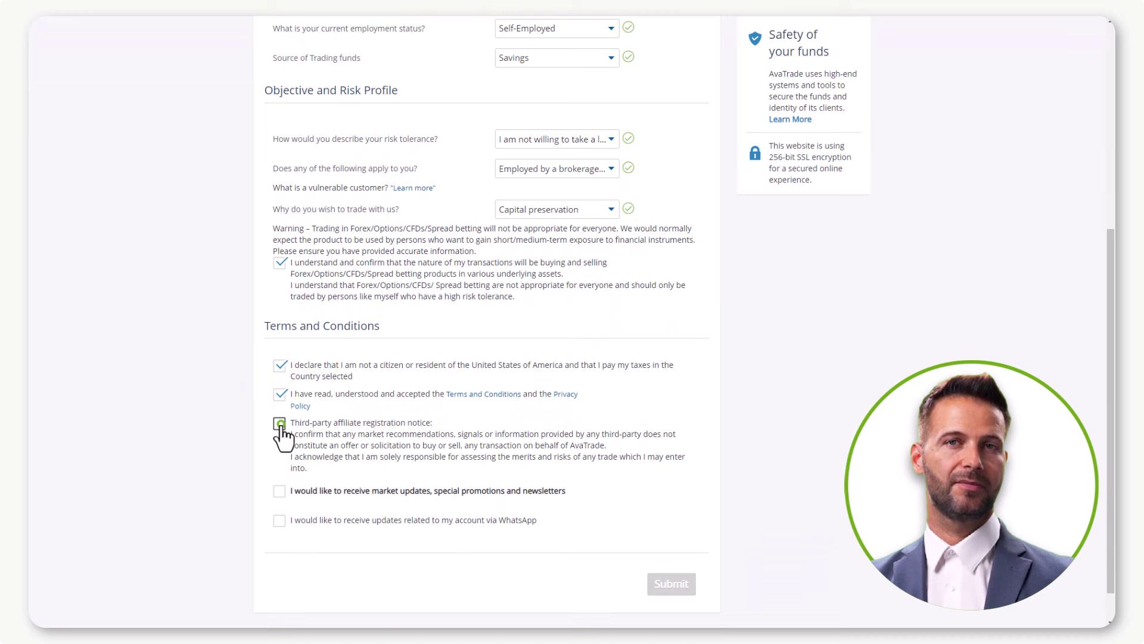
click(279, 520)
click(661, 584)
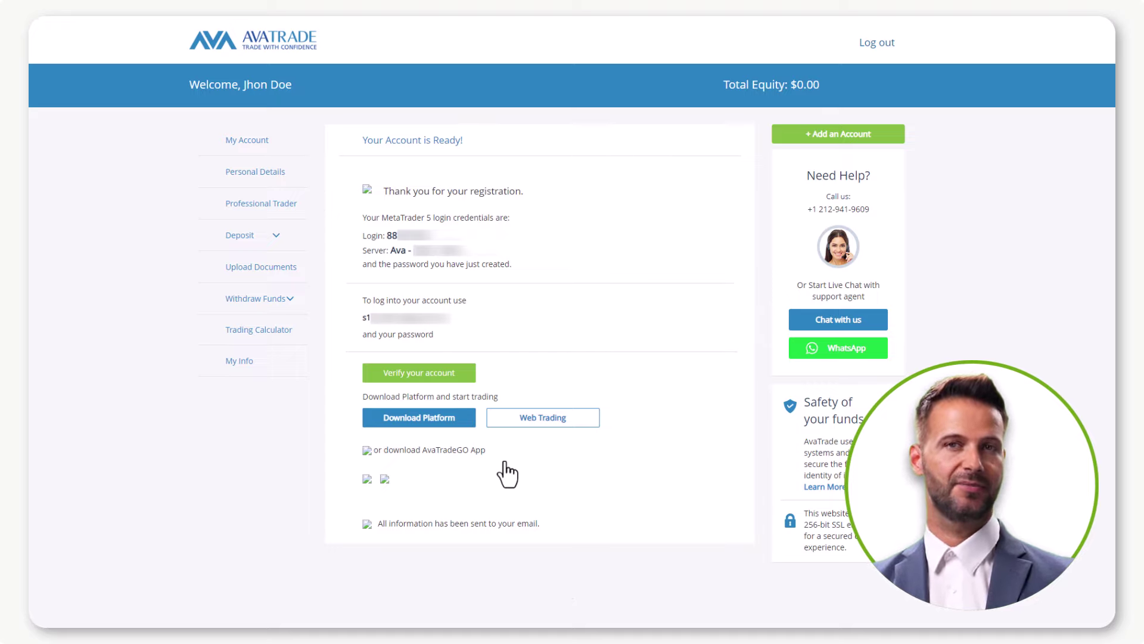
Go from My Account through Deposit to the Upload Documents page.
click(247, 142)
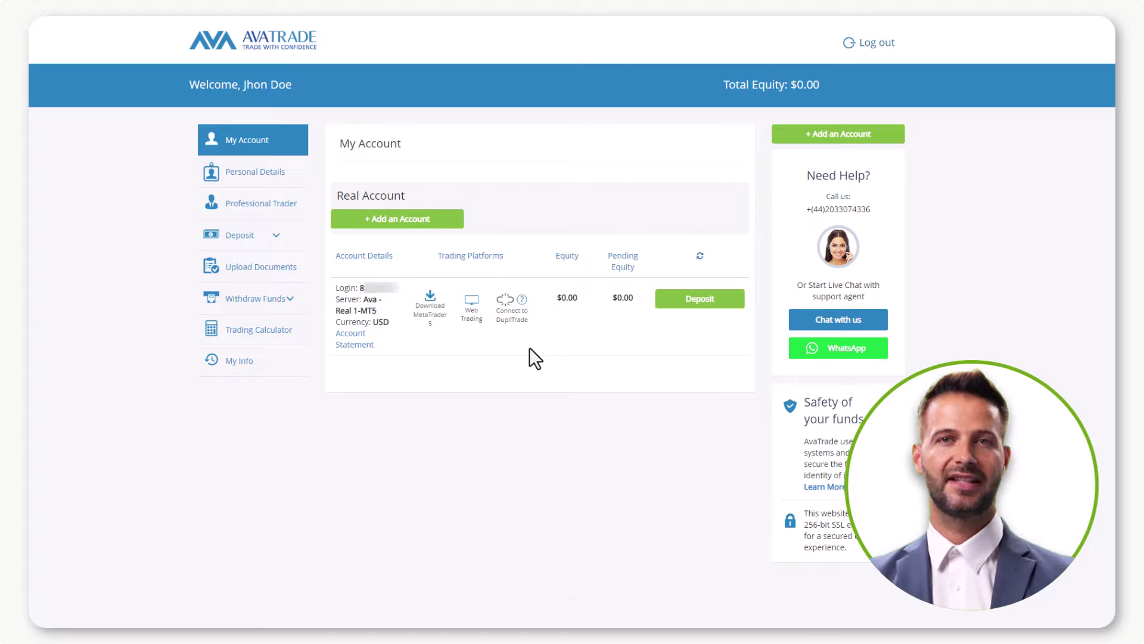
click(696, 307)
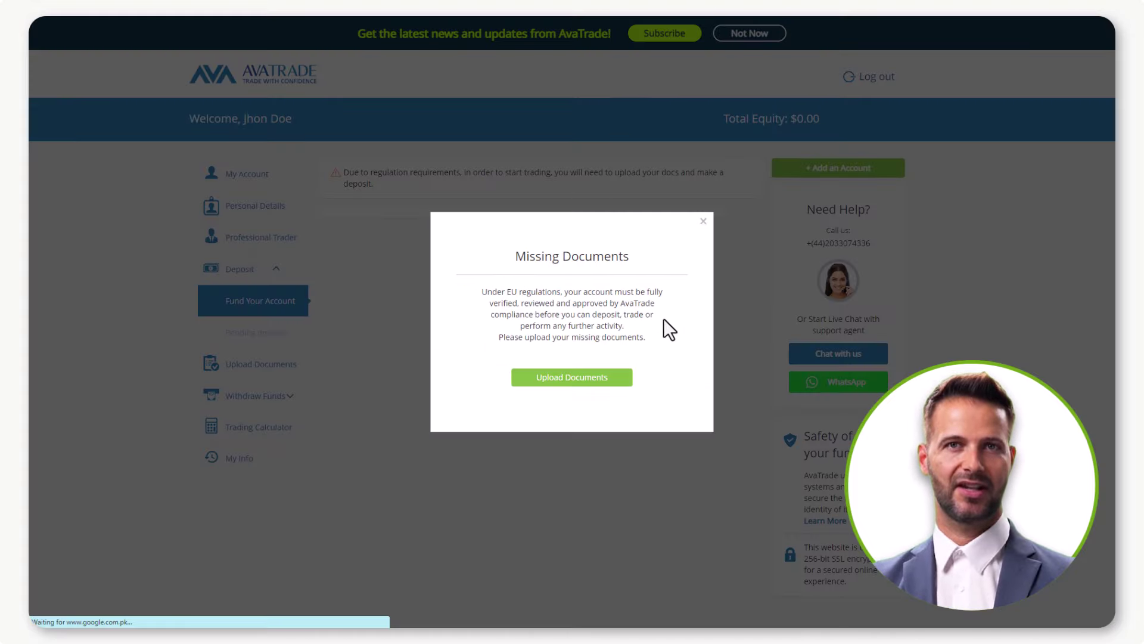
click(566, 376)
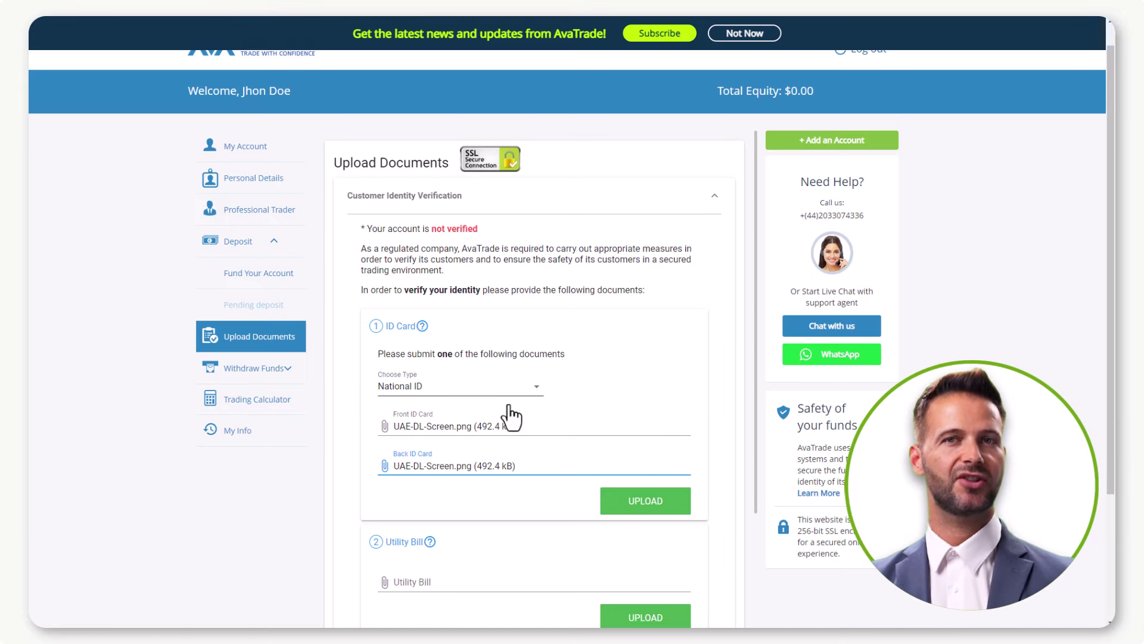
Enter the UTR/NINO tax number and submit the ID and utility bill for review.
scroll(509, 403, down, 5)
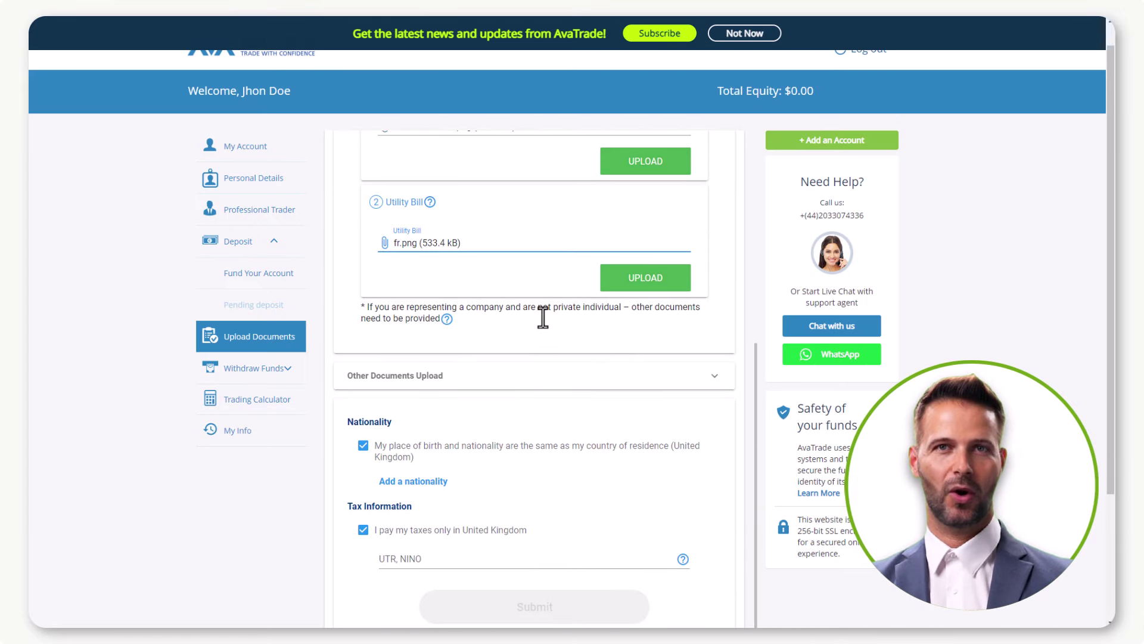
scroll(543, 443, down, 1)
click(535, 534)
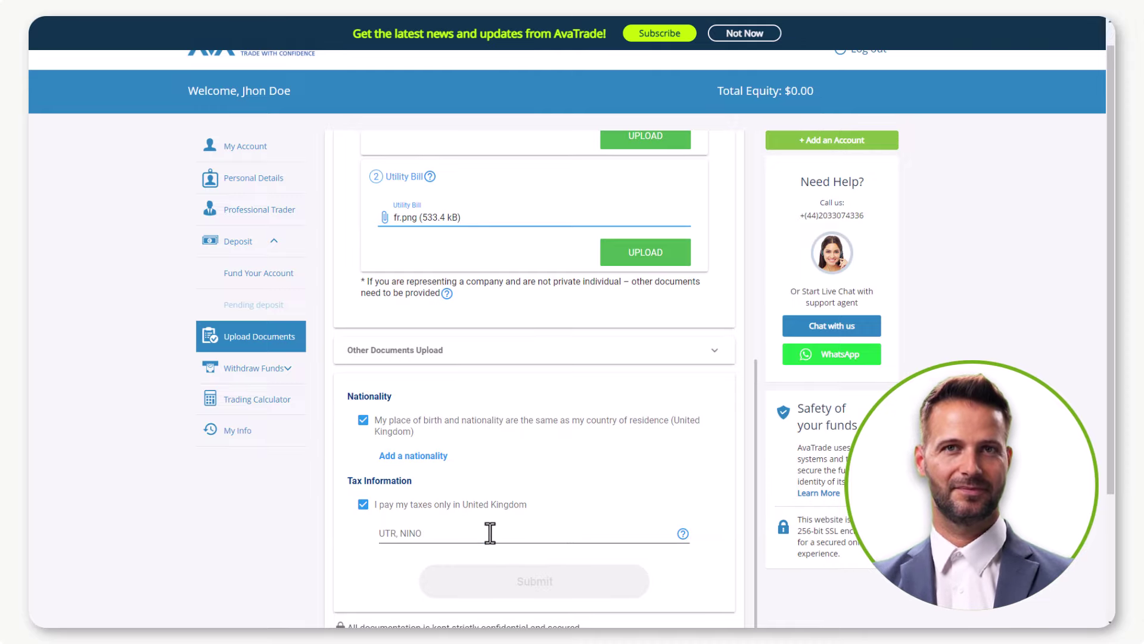
click(534, 583)
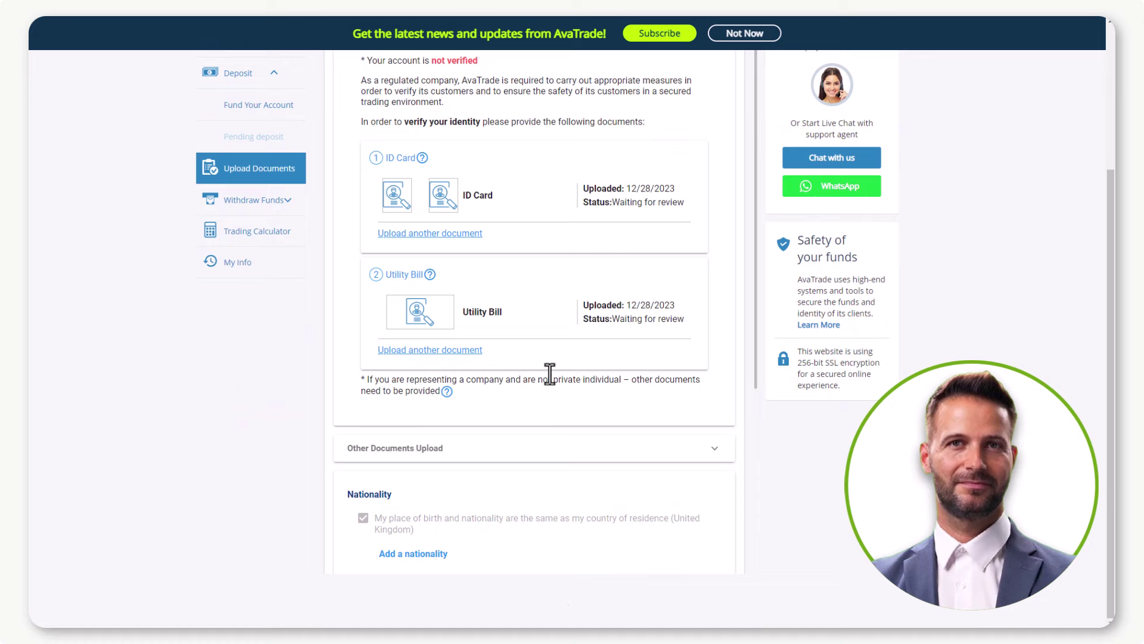
scroll(548, 388, up, 3)
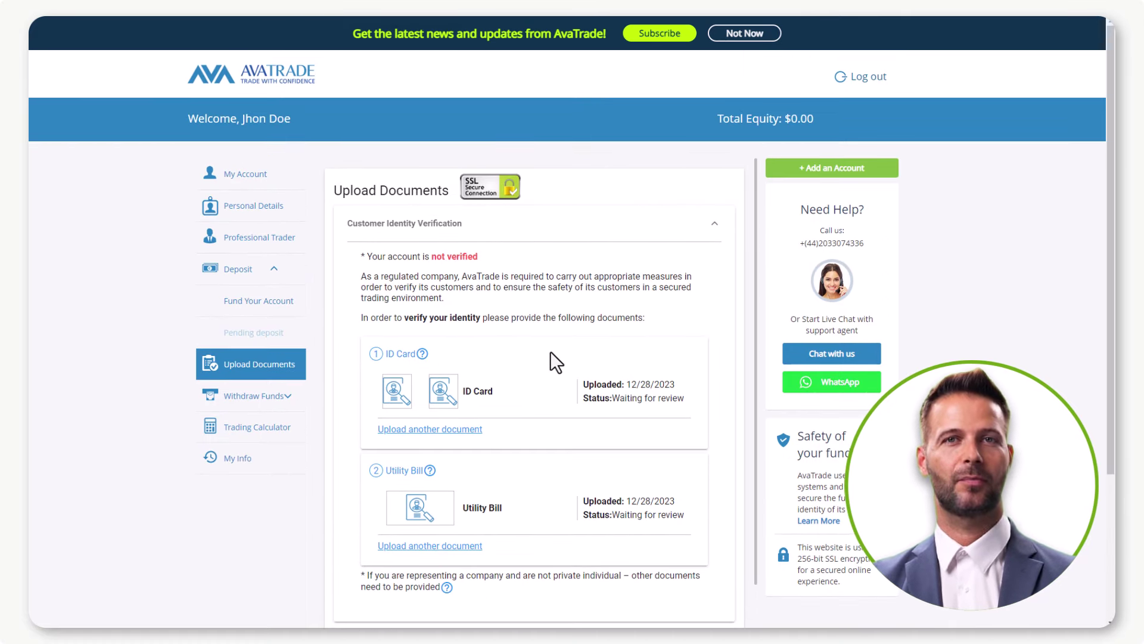
Return to My Account to see the MetaTrader 5 Real Account with $0.00 equity.
click(250, 174)
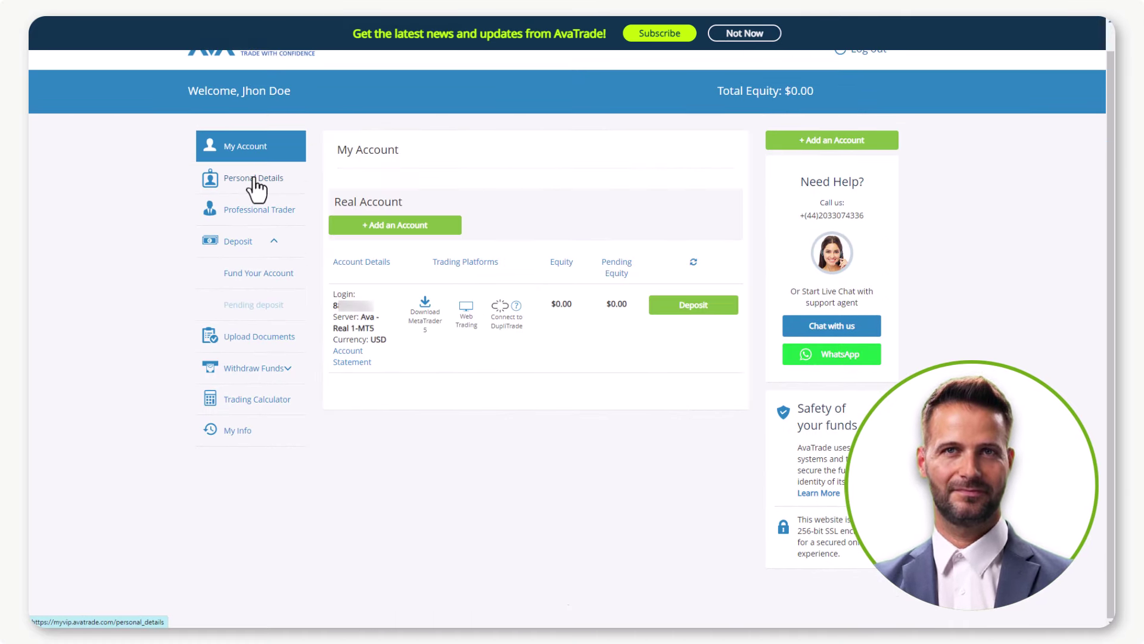